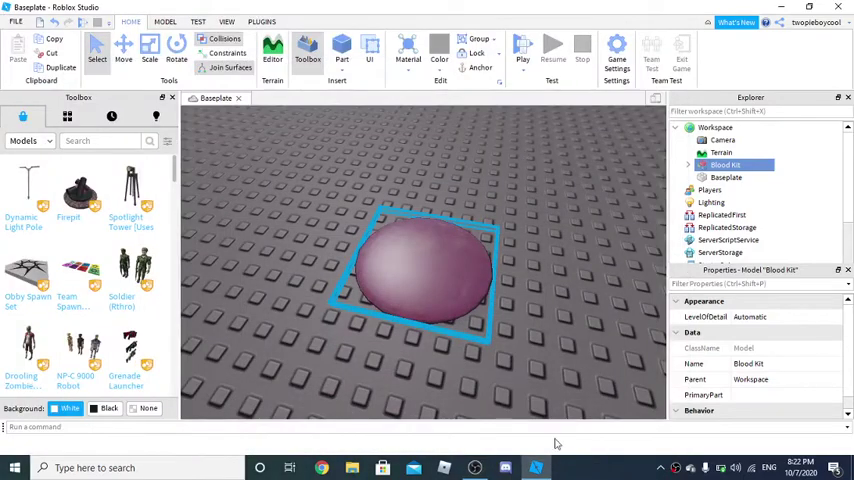
- Dismiss the recorder and bring the view closer to the Blood Kit
click(477, 468)
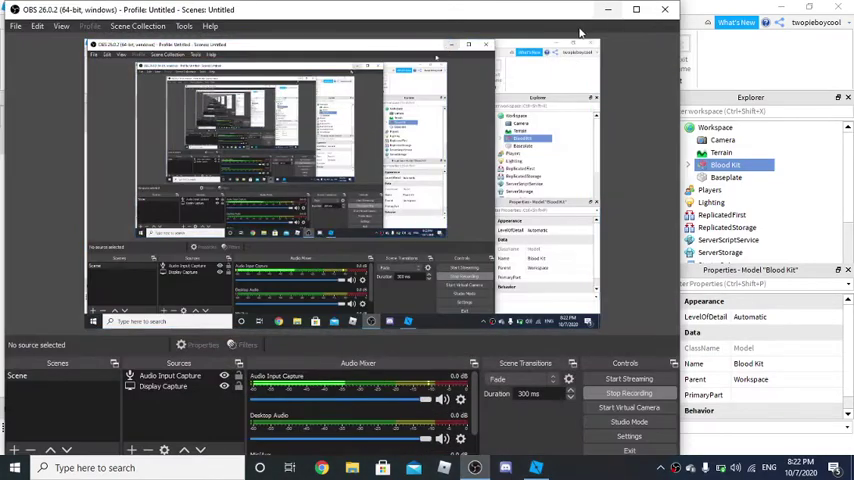
click(608, 8)
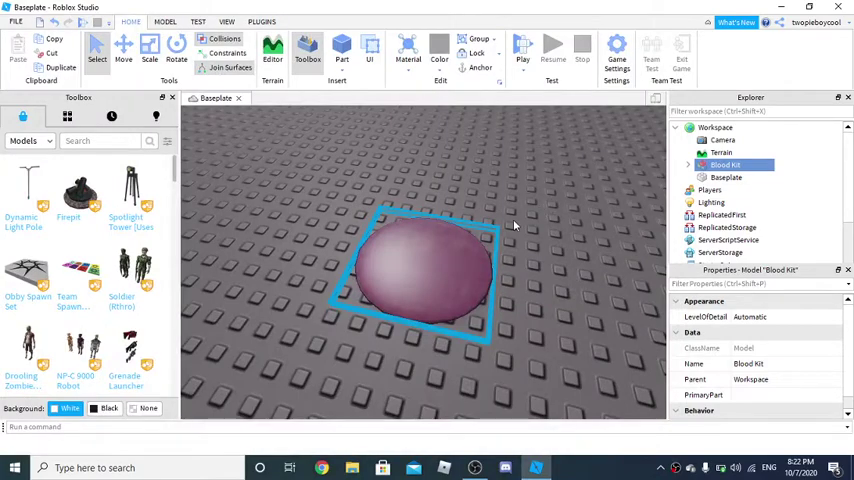
right_drag(515, 226, 512, 219)
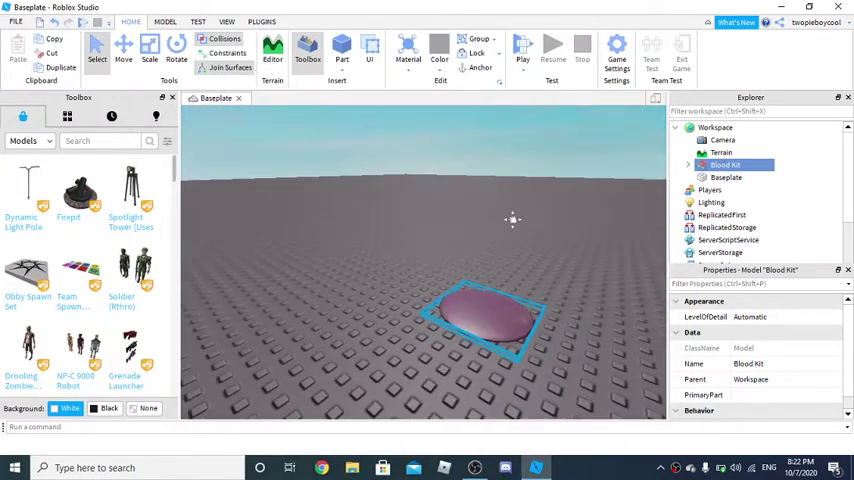
scroll(512, 219, up, 3)
right_drag(511, 222, 508, 226)
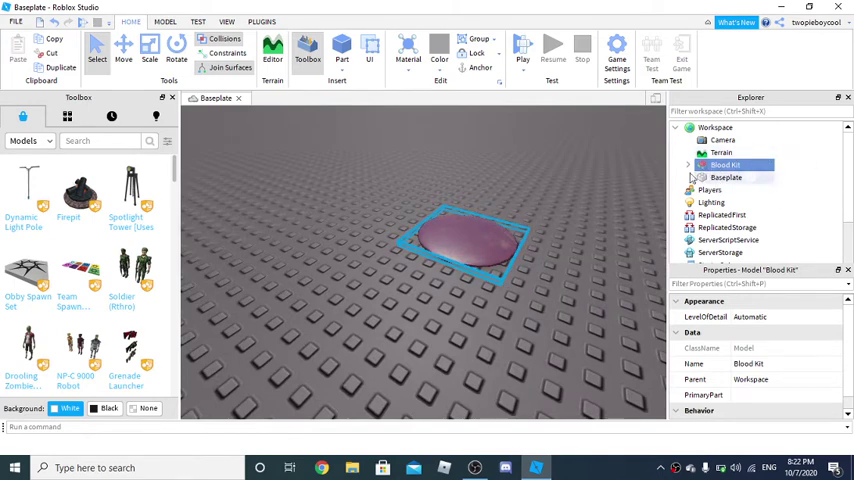
- Drag the Put in Lighting model from Blood Kit onto Lighting and ungroup it
click(689, 166)
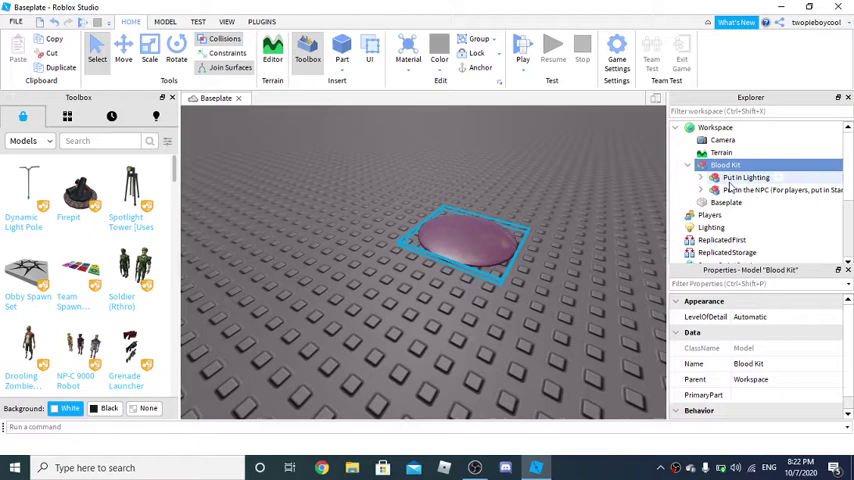
click(702, 178)
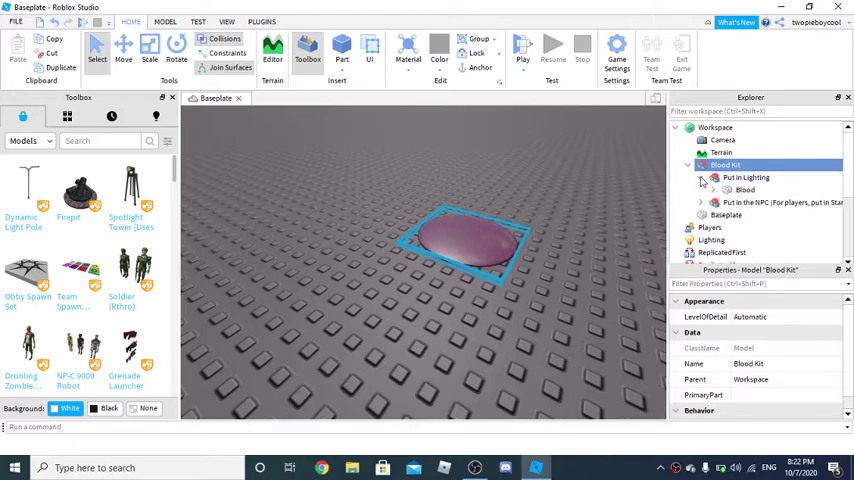
click(703, 179)
click(702, 190)
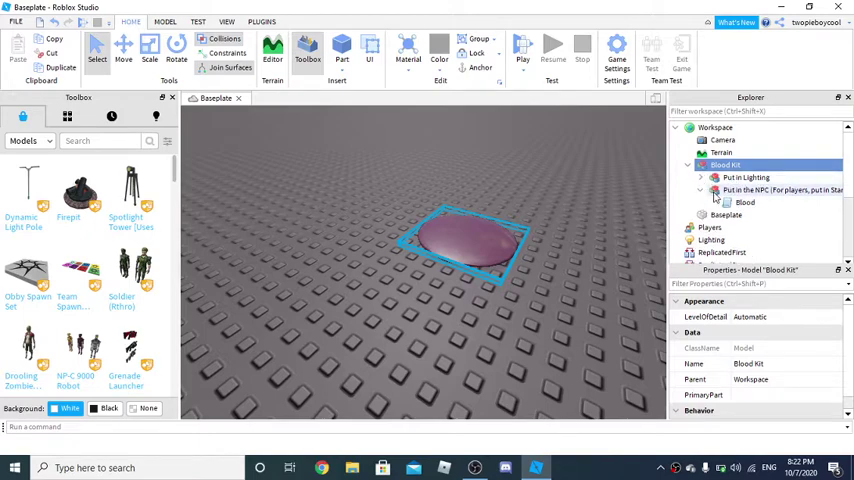
drag(716, 182, 740, 162)
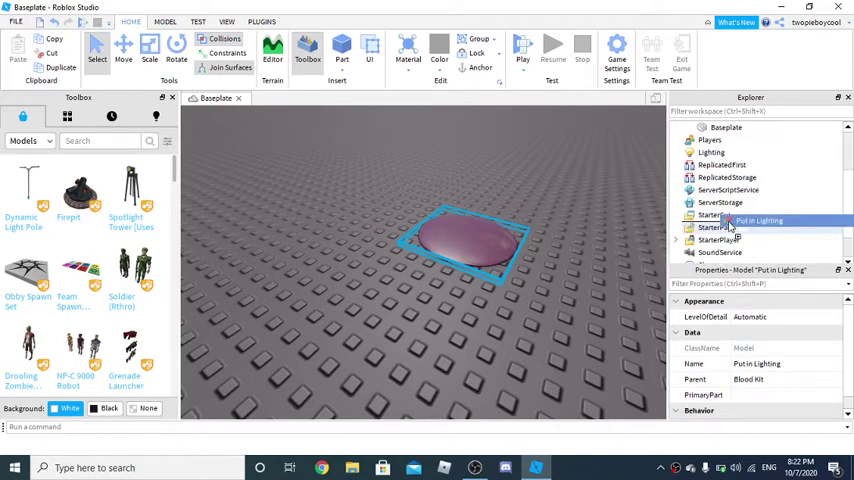
right_click(740, 158)
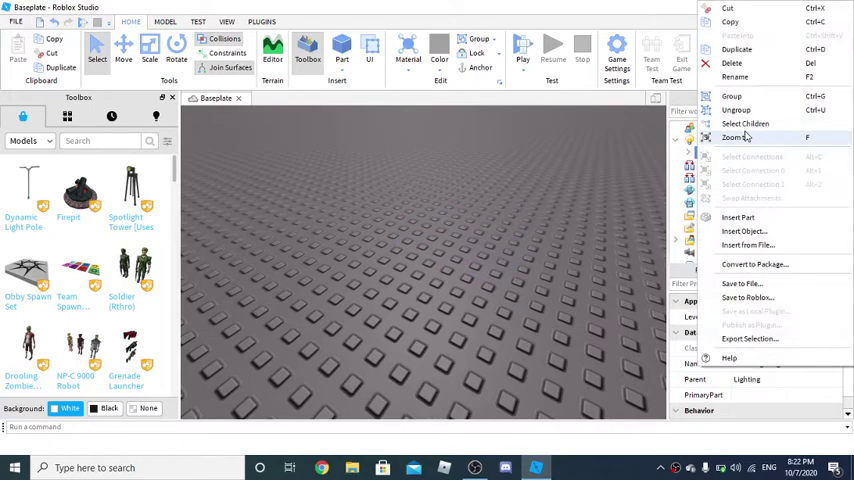
click(740, 111)
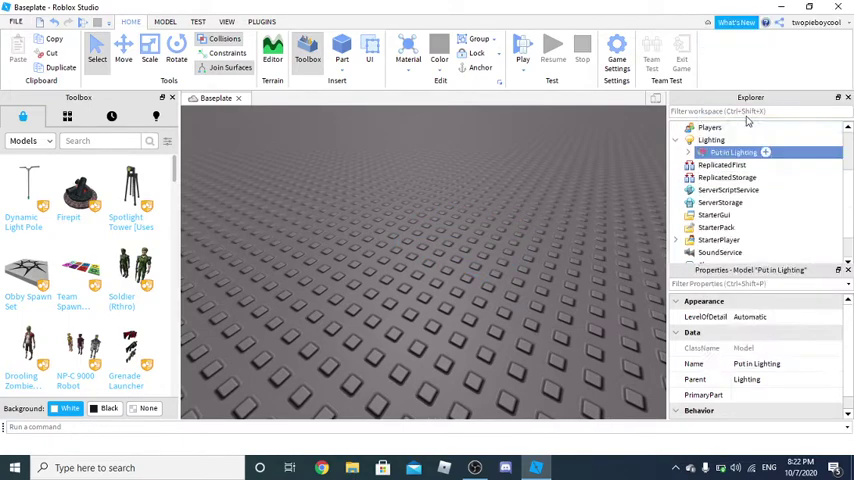
click(677, 140)
scroll(729, 179, up, 3)
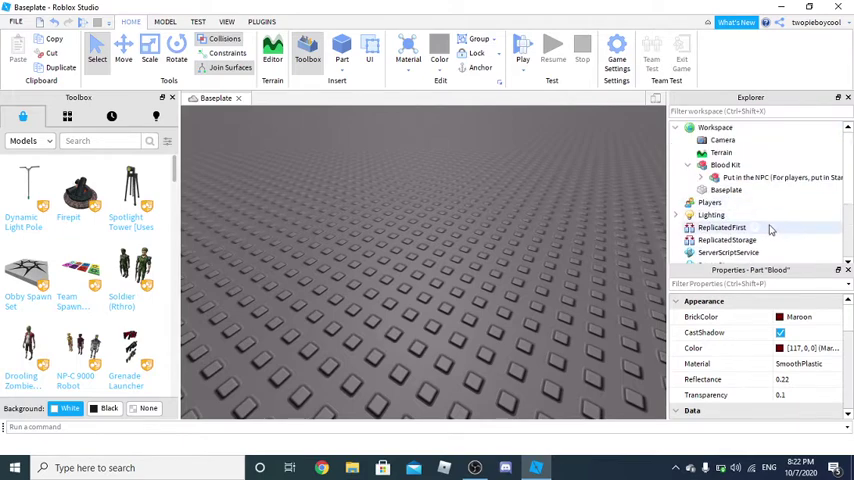
mouse_move(705, 175)
mouse_down()
mouse_move(762, 238)
mouse_move(762, 204)
mouse_move(732, 216)
mouse_up()
- Ungroup the StarterCharacterScripts model to leave the Blood script, then delete the empty Blood Kit
right_click(731, 216)
click(745, 110)
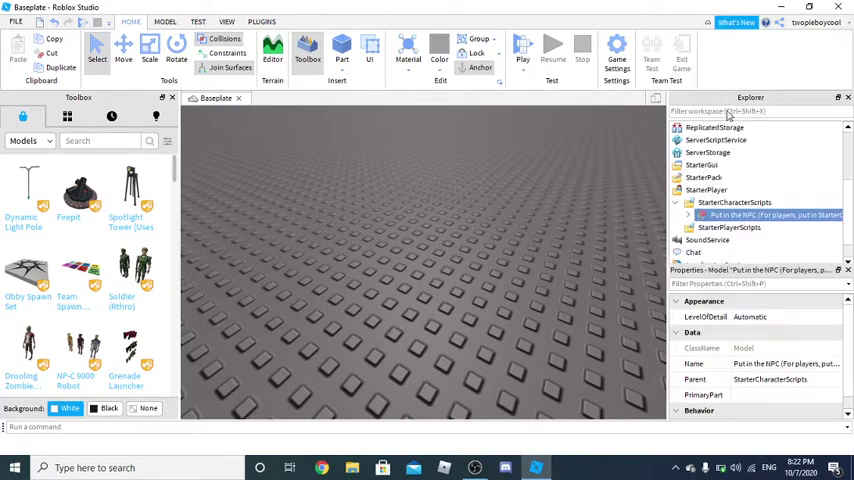
click(687, 203)
click(675, 190)
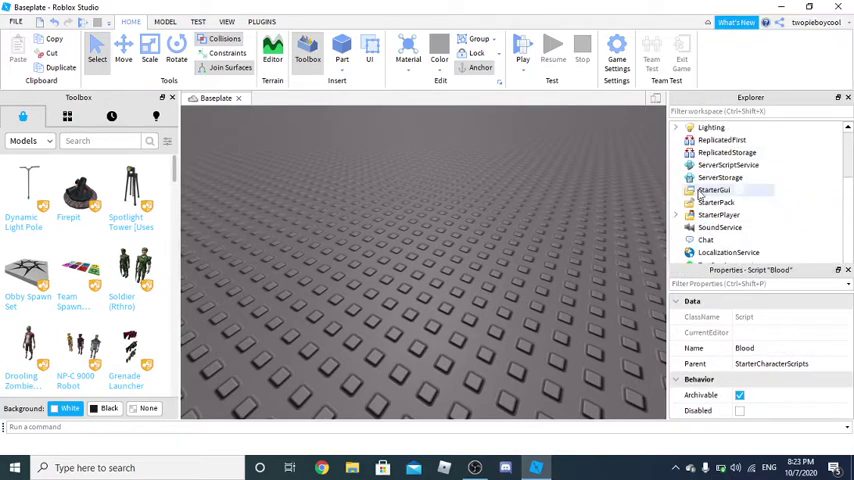
scroll(705, 196, up, 3)
right_click(711, 166)
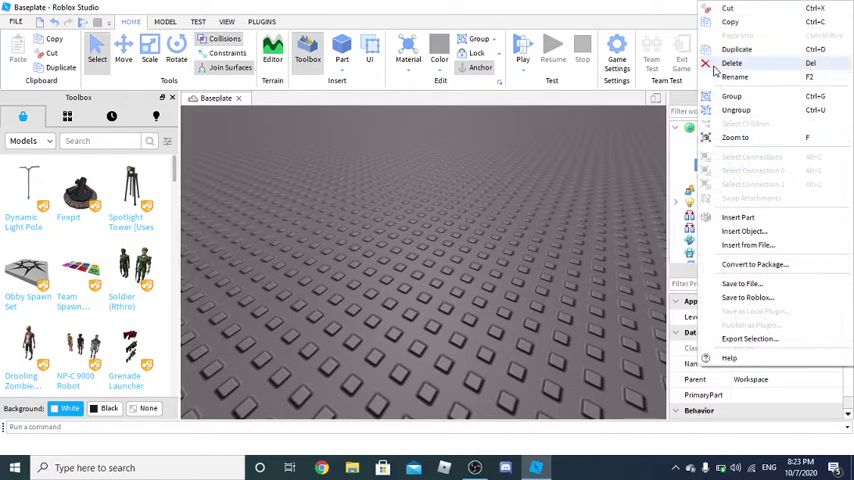
click(730, 64)
text(npc kille)
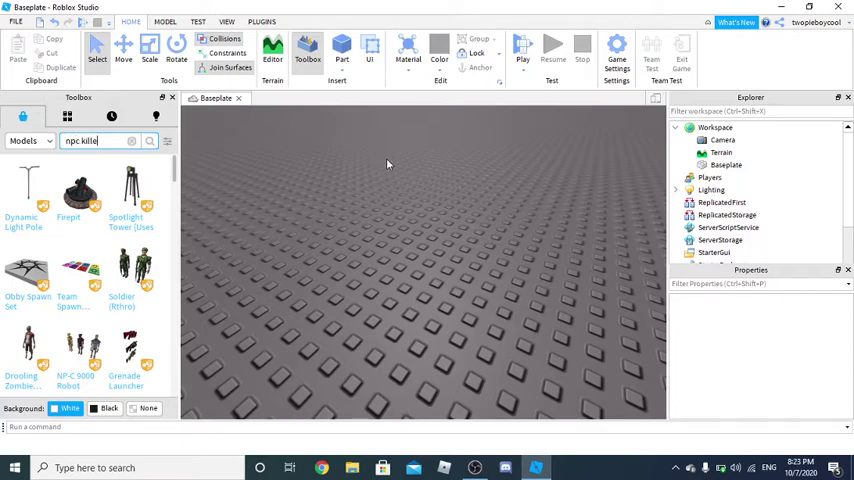
text(r)
- Insert the NPC killer model from a Toolbox 'npc killer' search and start a play test
key(Return)
key(e)
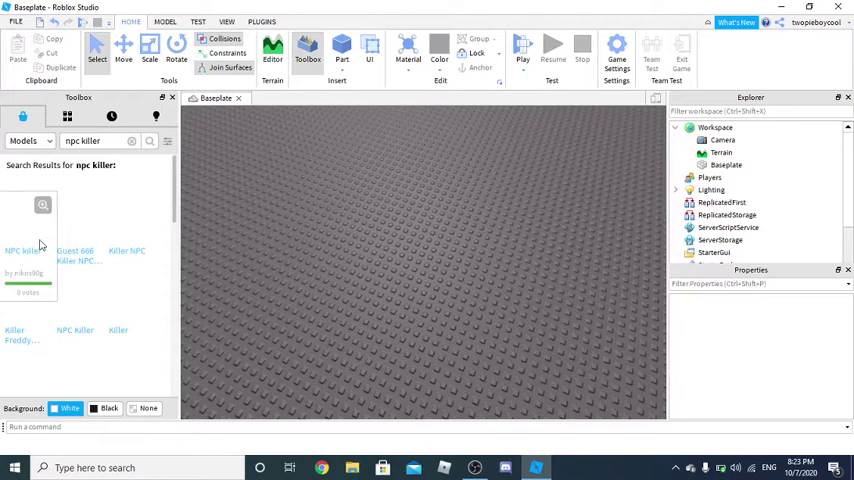
click(34, 229)
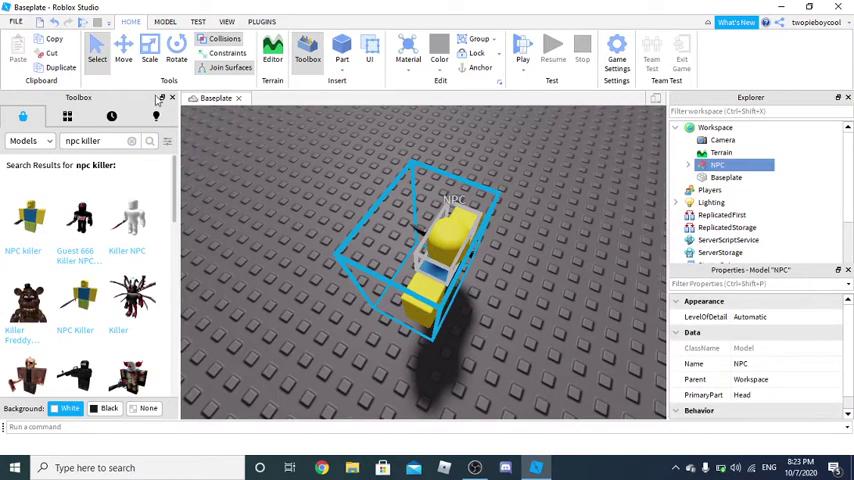
click(132, 141)
click(530, 52)
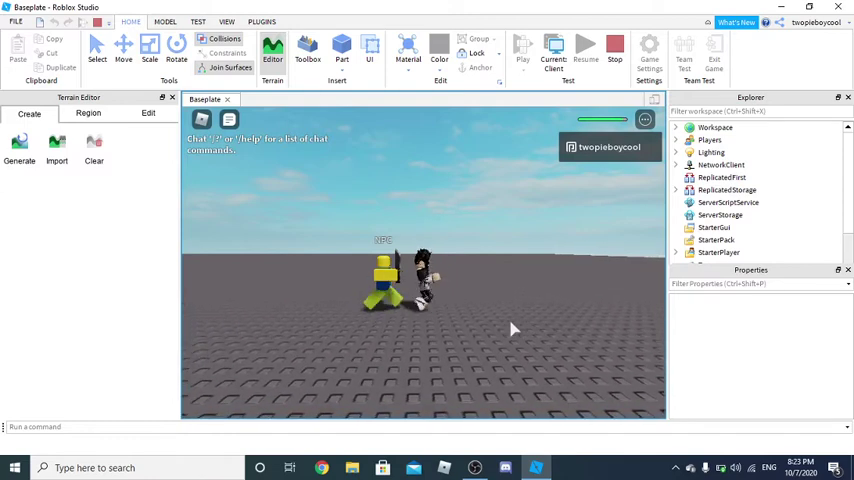
- Run the avatar with D and W toward the NPC killer, keeping it in camera view
key(d)
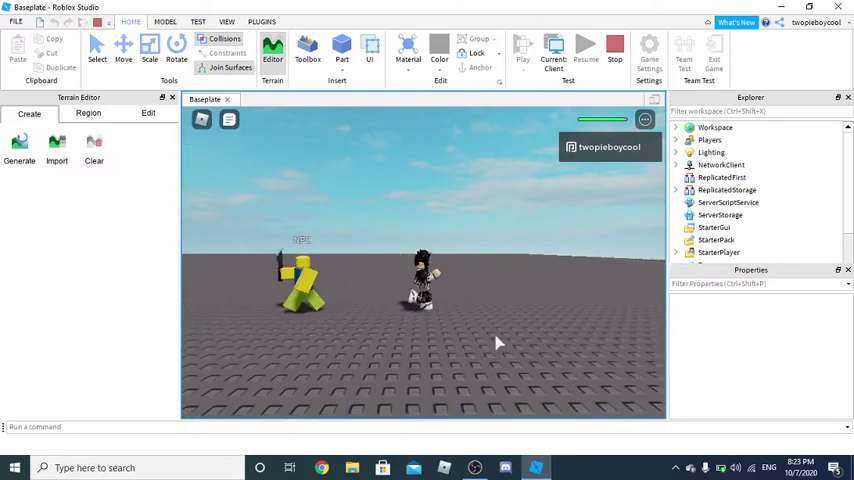
right_drag(497, 351, 501, 361)
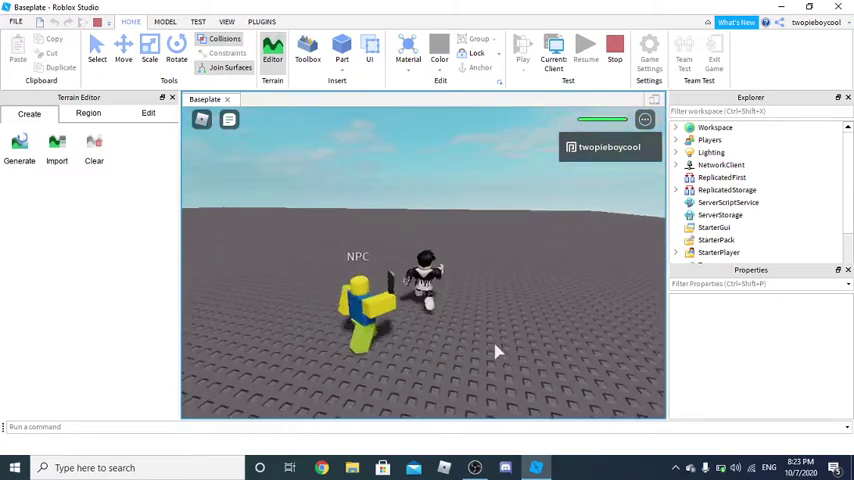
key(w)
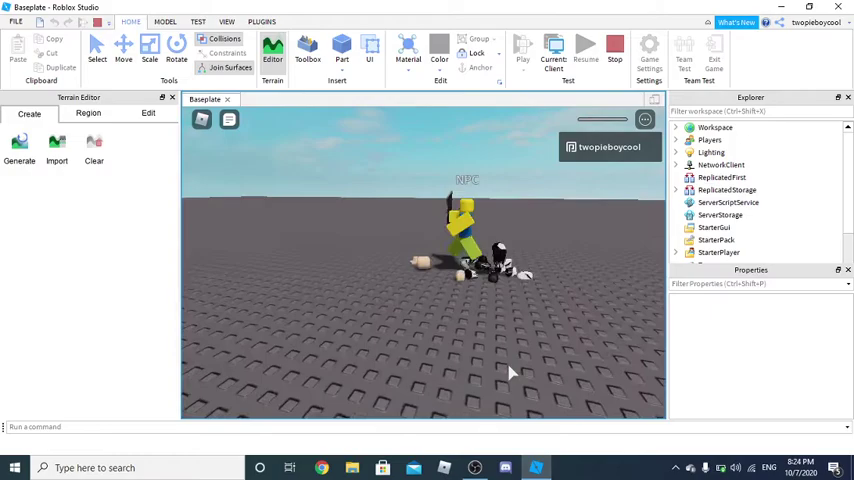
click(477, 470)
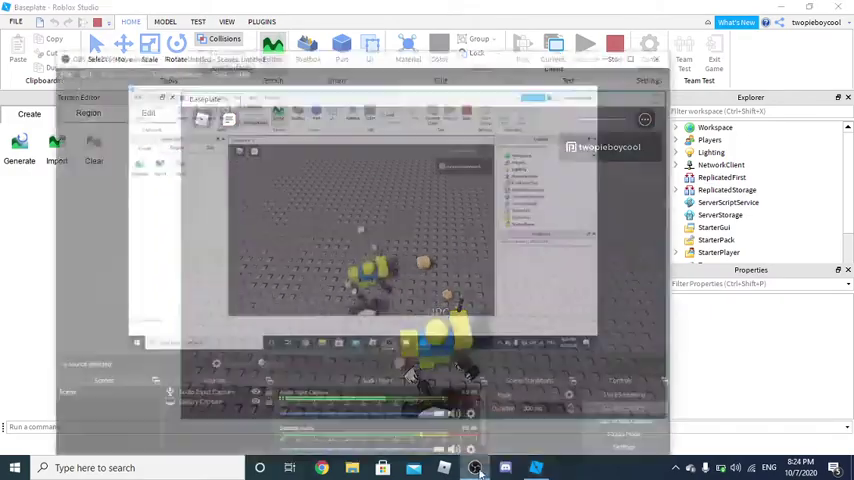